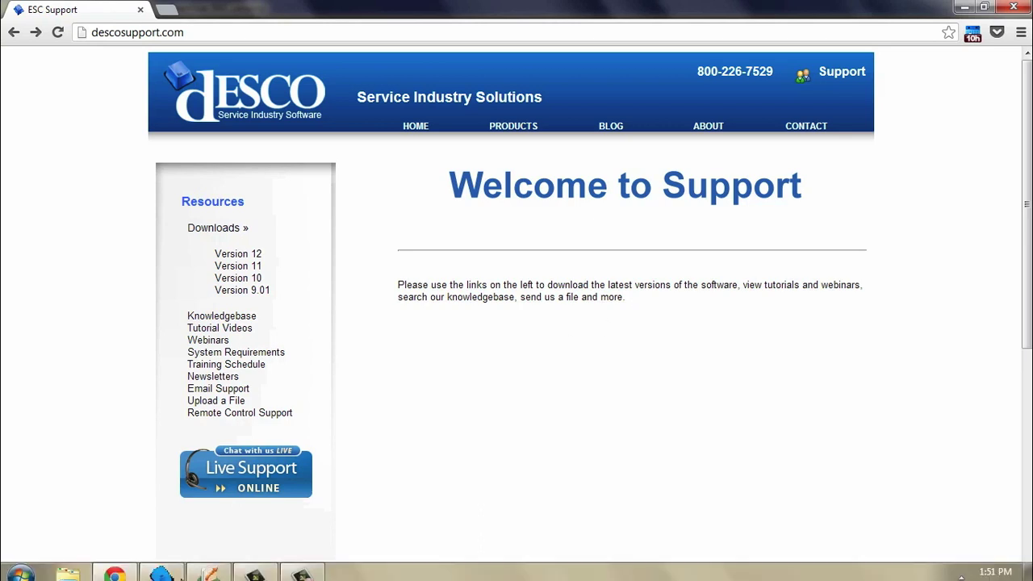
# - Switch to the open Sage 50 company, PT 2012 - Planet I-Rock HVAC Svcs
pyautogui.click(207, 568)
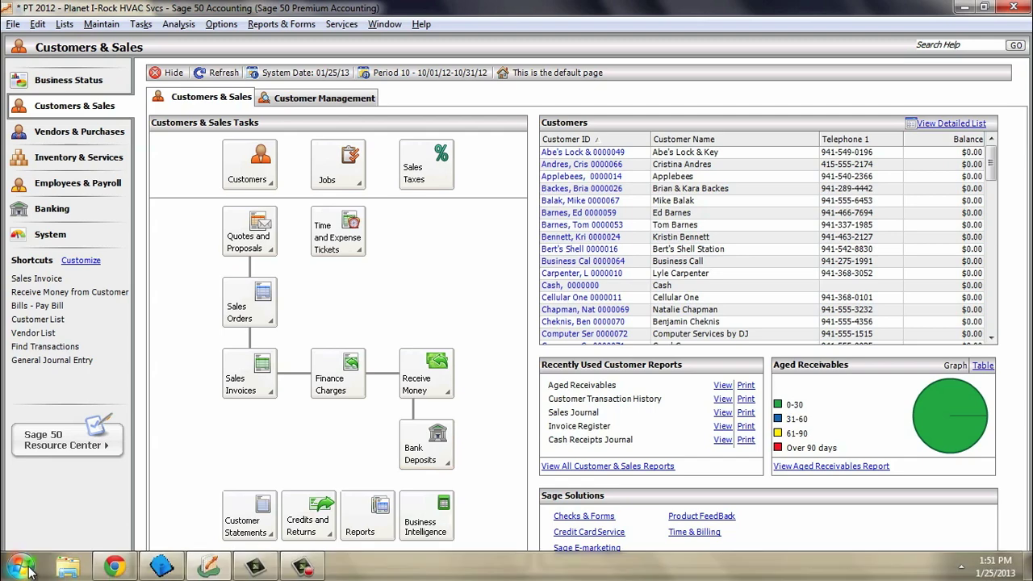
# - Launch ESC Accounting Server from the dESCO folder and select Peachtree as the accounting package
pyautogui.click(20, 567)
pyautogui.click(72, 502)
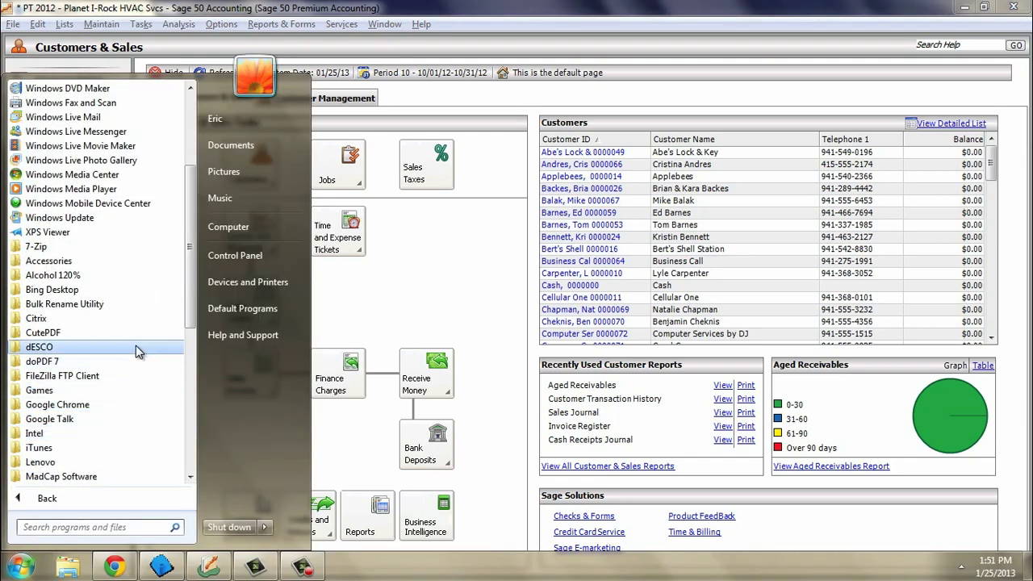
pyautogui.click(135, 347)
pyautogui.click(117, 376)
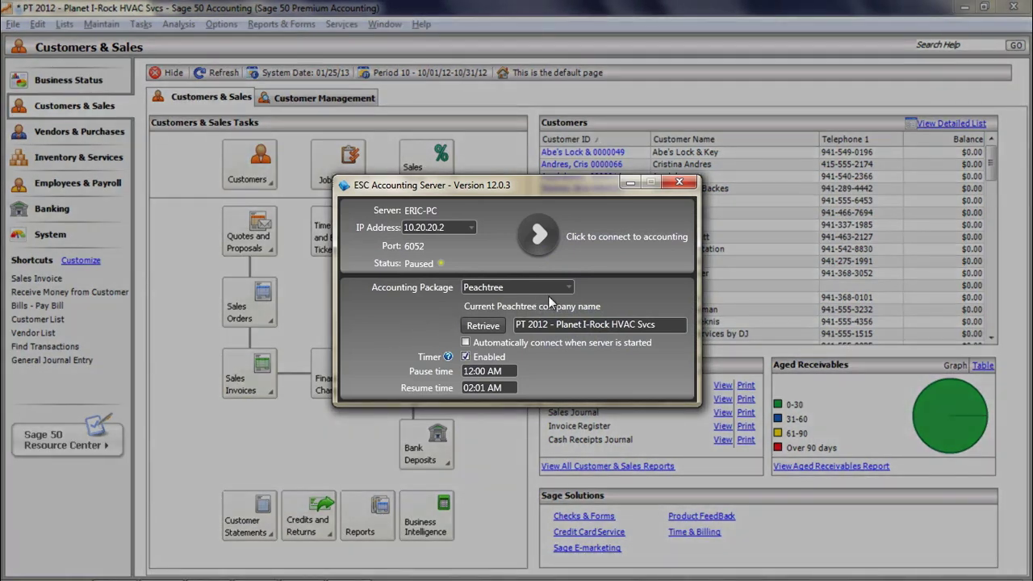
pyautogui.click(570, 284)
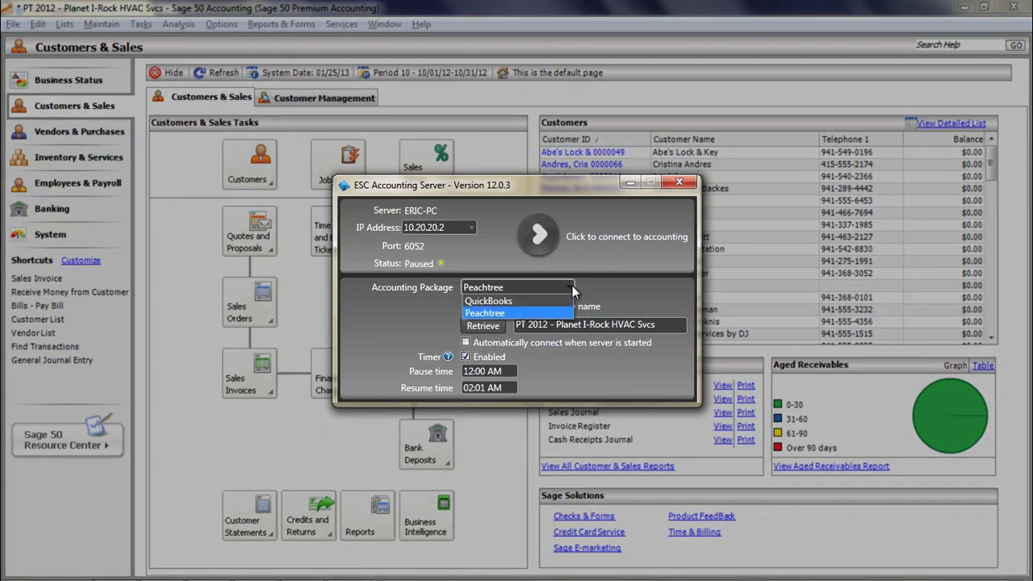
pyautogui.click(542, 311)
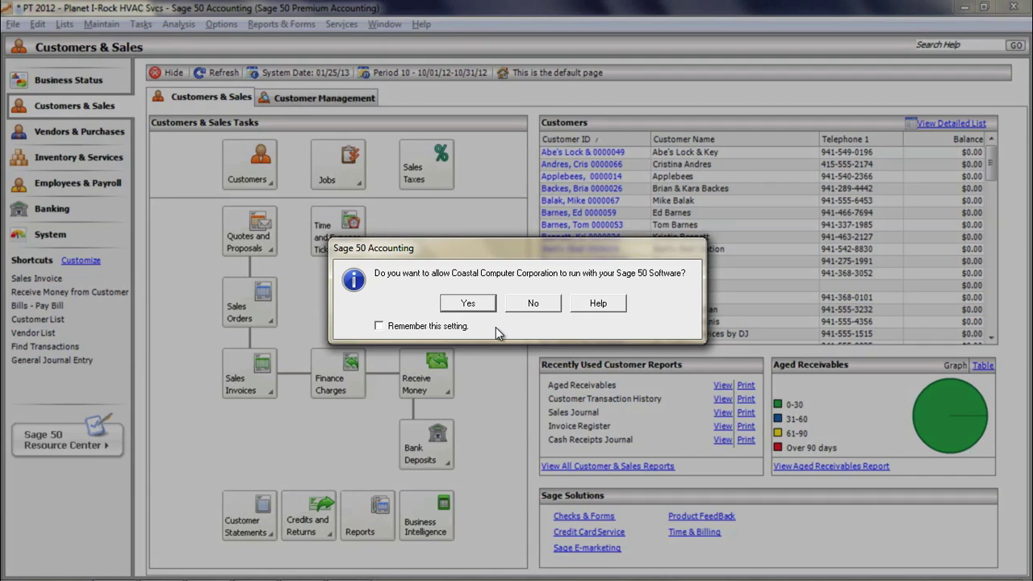
# - Allow Coastal Computer Corporation's Sage 50 access, remember the choice, and return to the Accounting Server
pyautogui.click(454, 326)
pyautogui.click(456, 304)
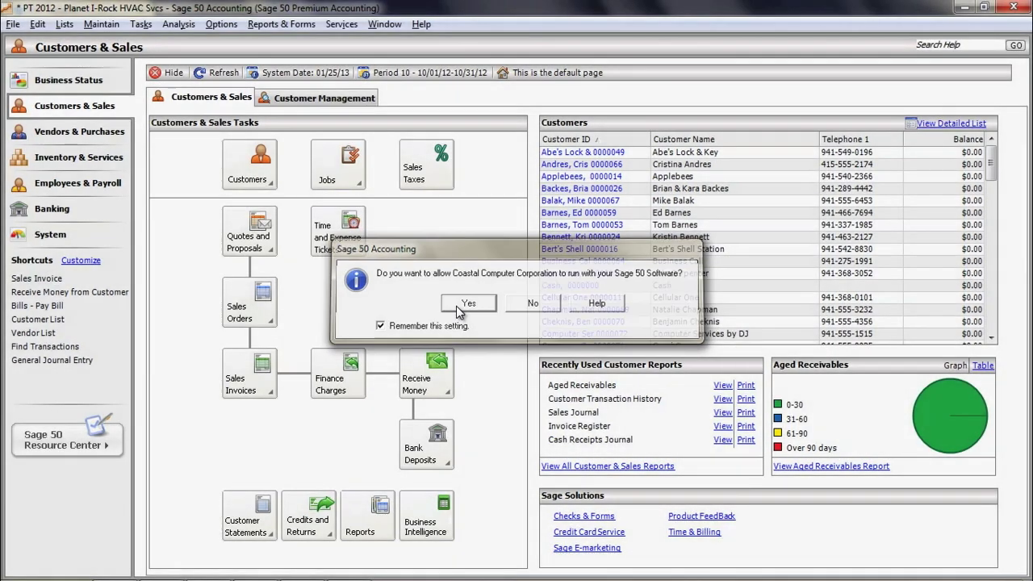
pyautogui.click(349, 574)
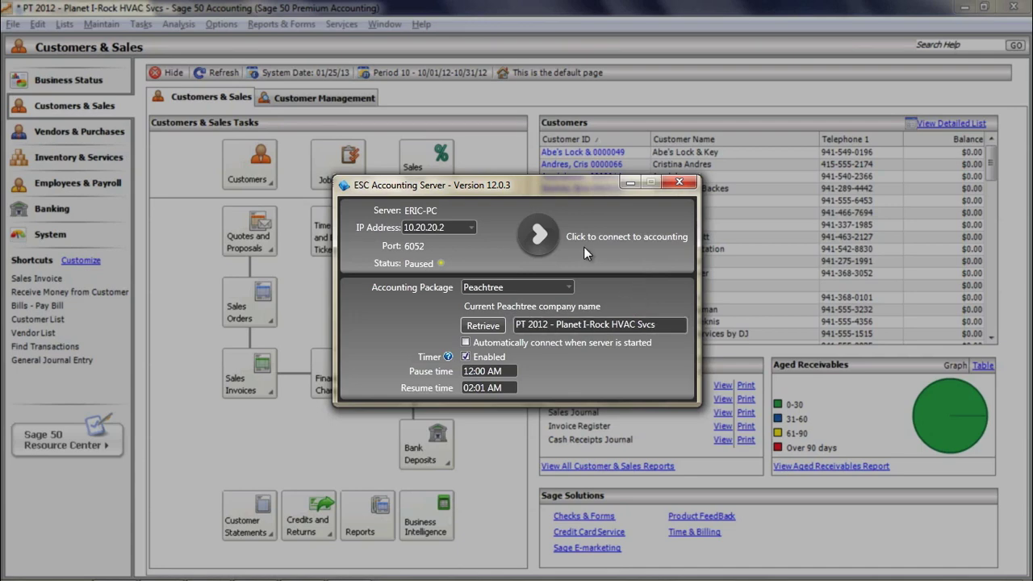
# - Connect ESC Accounting Server to the PT 2012 - Planet I-Rock HVAC Svcs Peachtree company
pyautogui.click(539, 235)
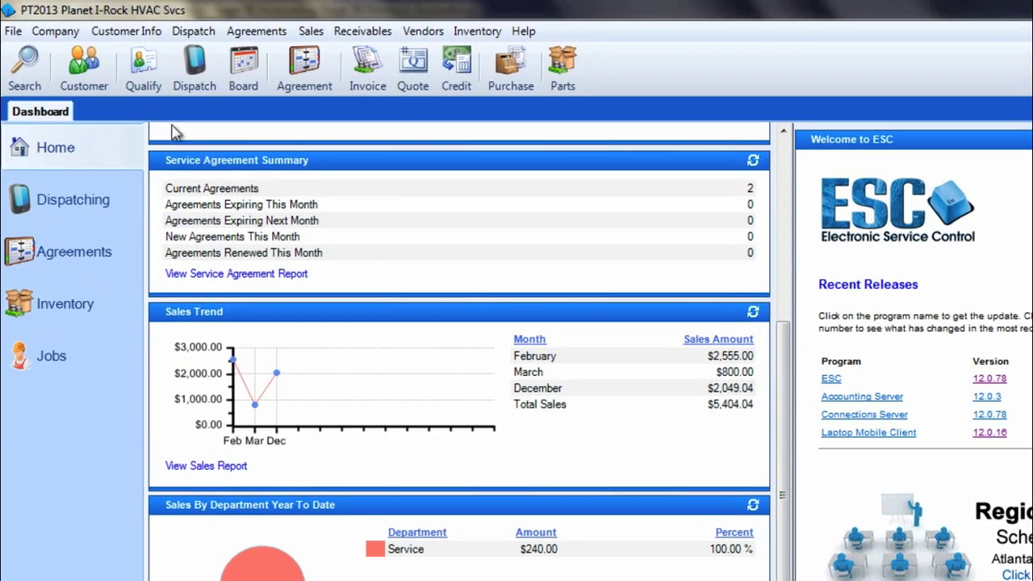
# - Run the Peachtree Connection Wizard through server eric-pc to connect to the HVAC company
pyautogui.click(12, 30)
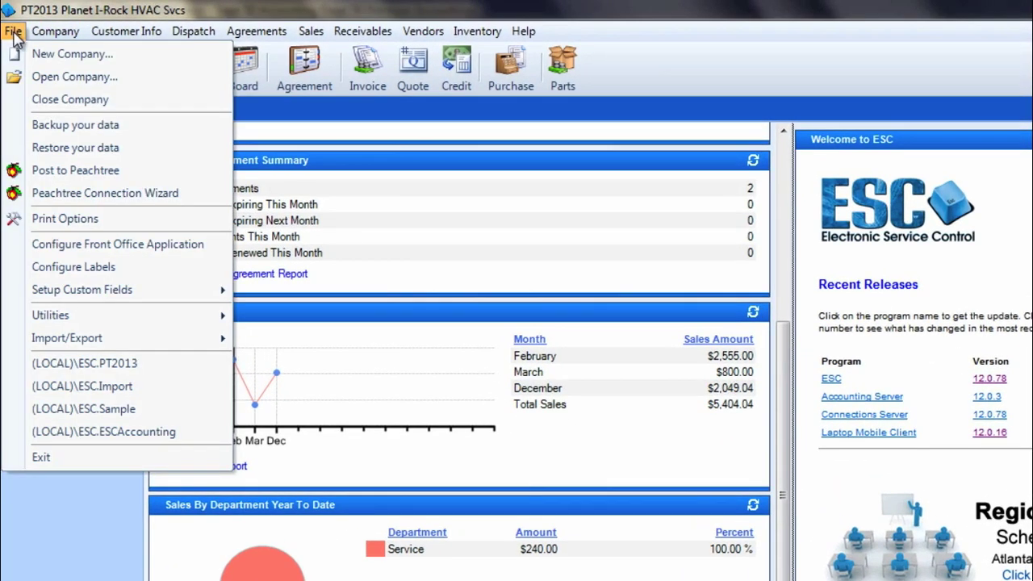
pyautogui.click(16, 194)
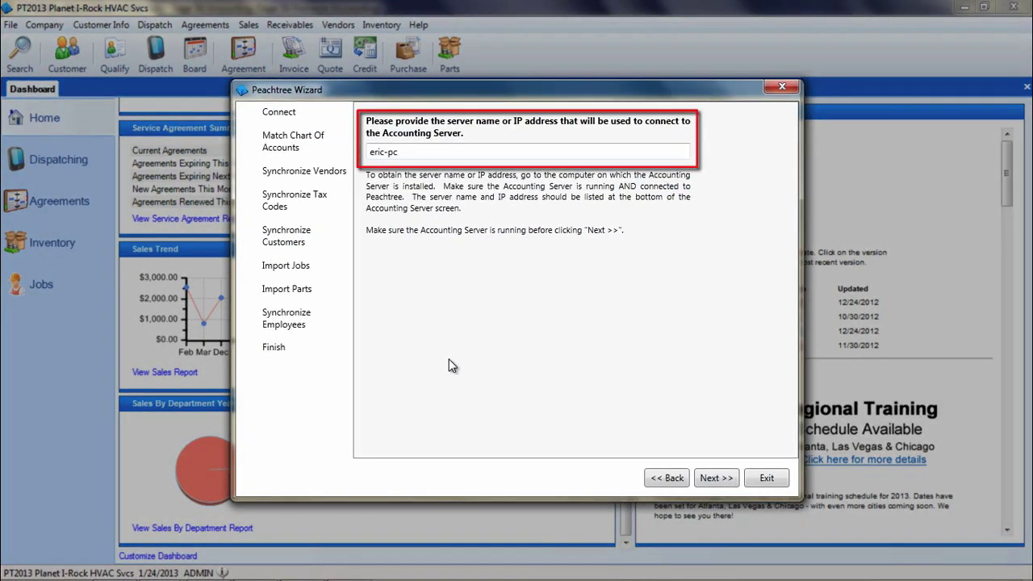
pyautogui.click(527, 150)
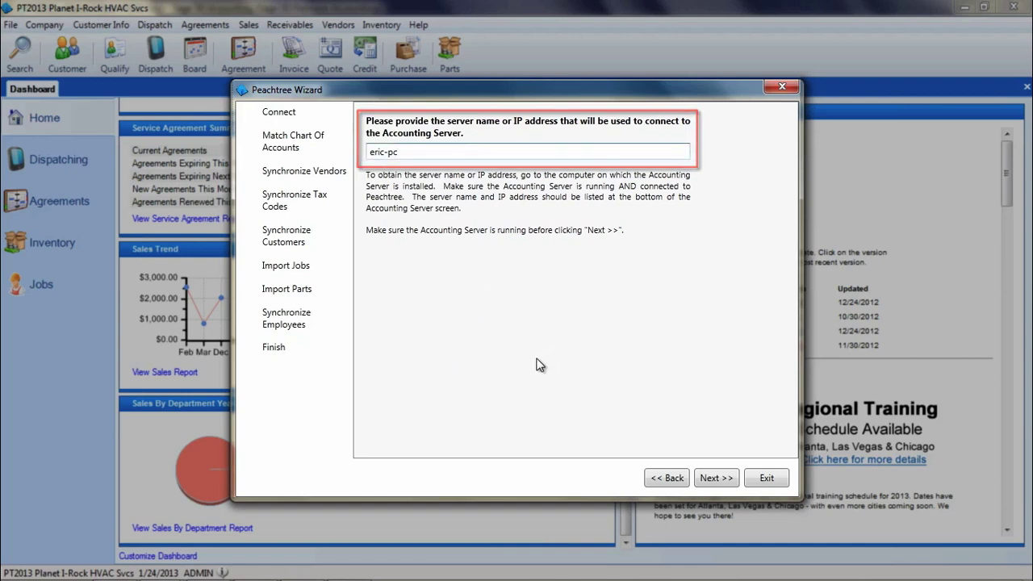
pyautogui.click(718, 481)
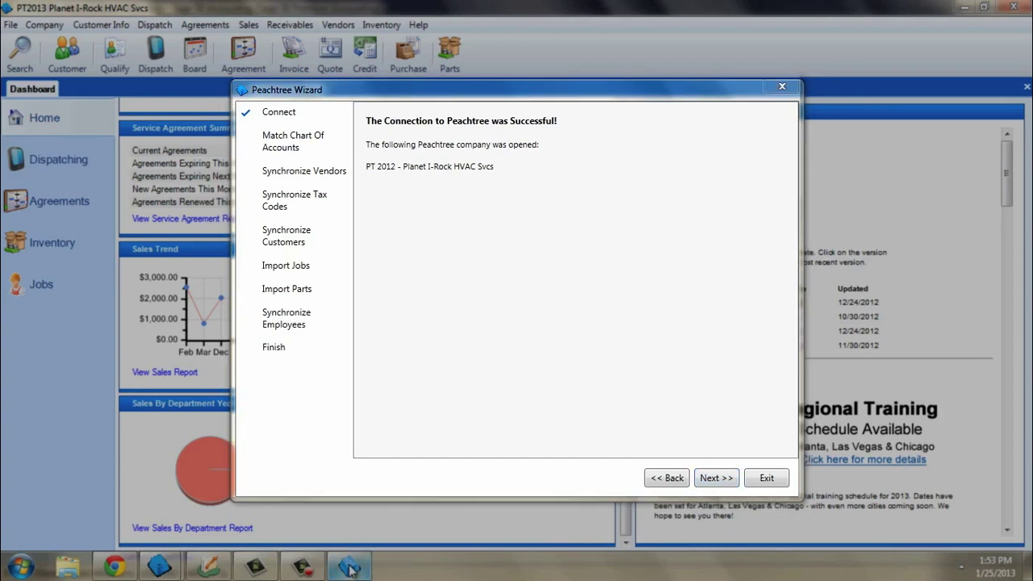
pyautogui.click(350, 567)
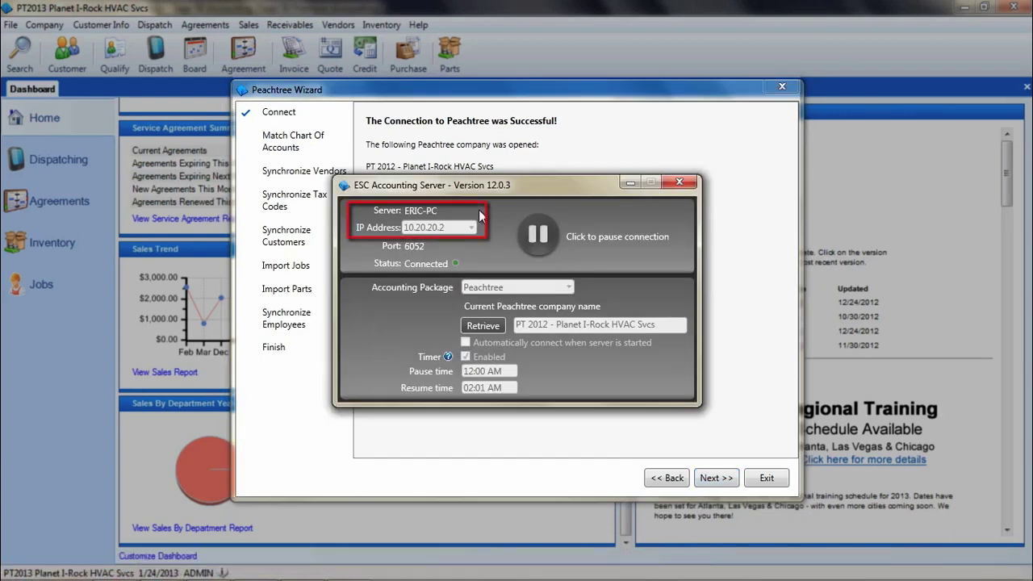
pyautogui.moveTo(439, 228)
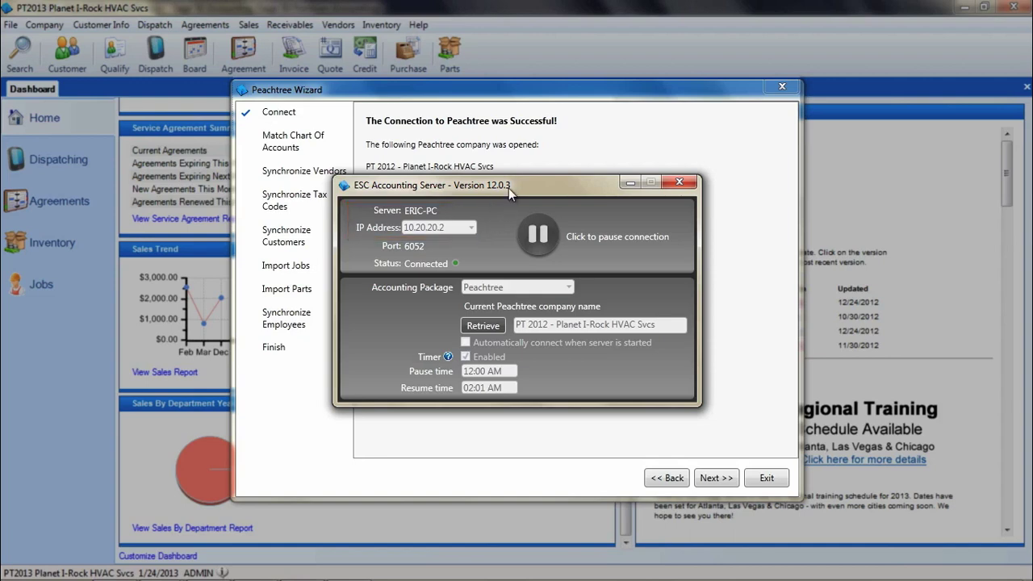
pyautogui.click(531, 164)
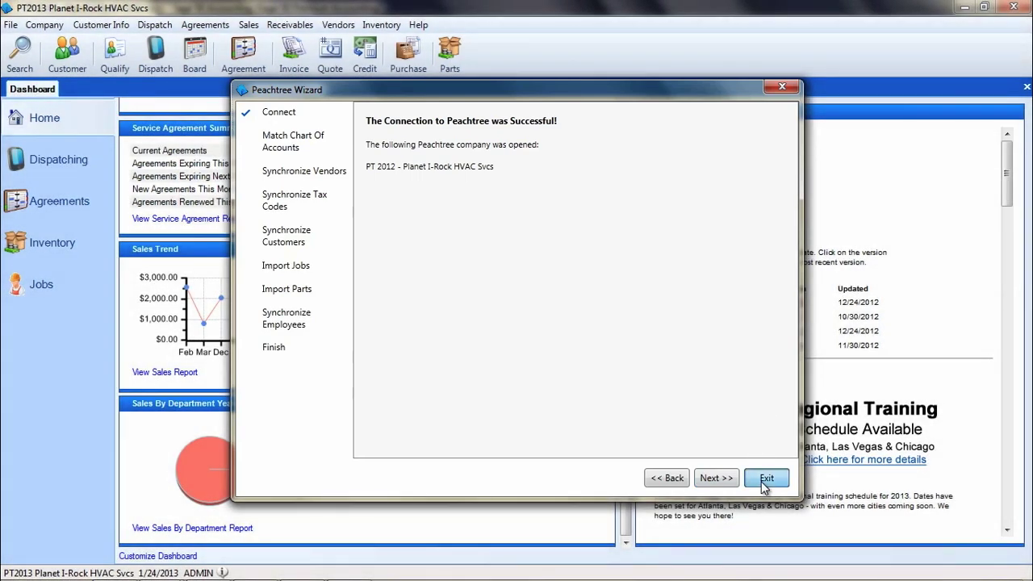
# - Exit the Peachtree Wizard, back to the PT2013 Planet I-Rock HVAC Svcs dashboard
pyautogui.click(765, 479)
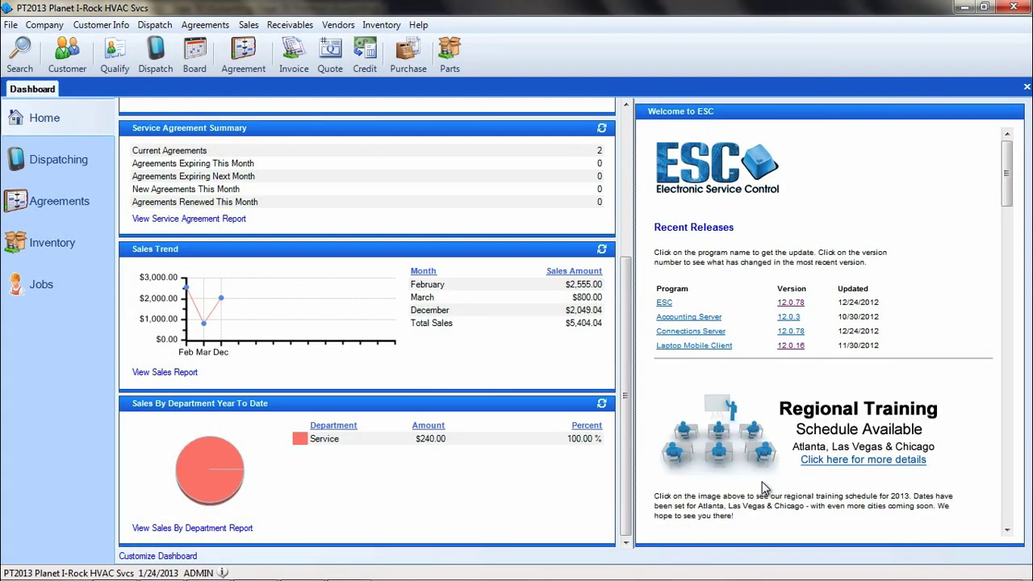